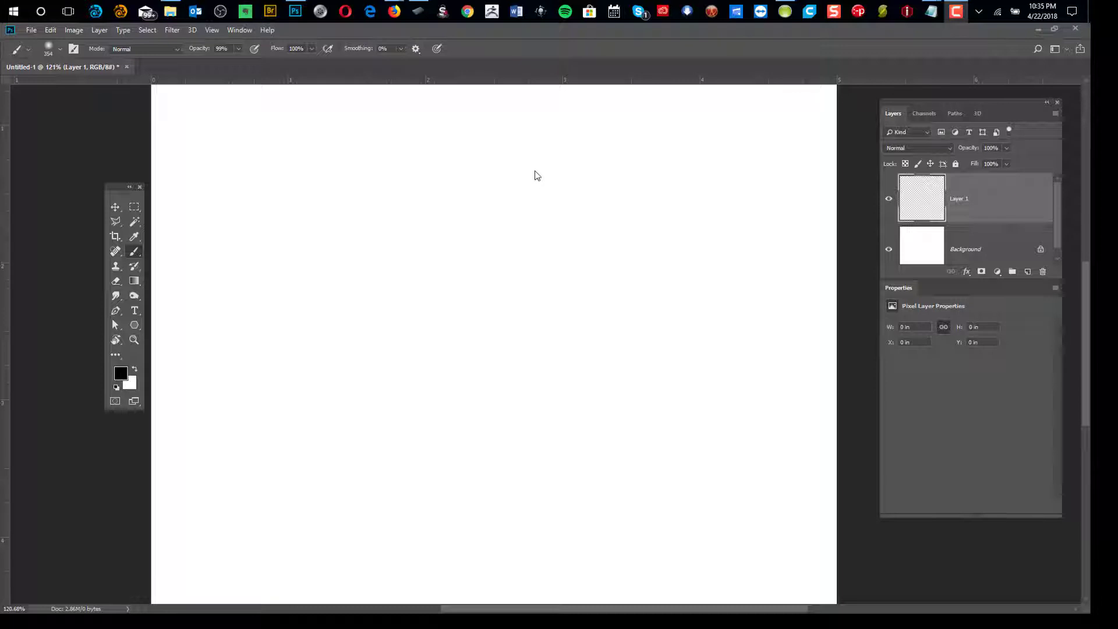
- Bring the Notepad window with PSUserConfig.txt (UseSystemStylus 0) in front of the Photoshop canvas
scroll(536, 175, left, 3)
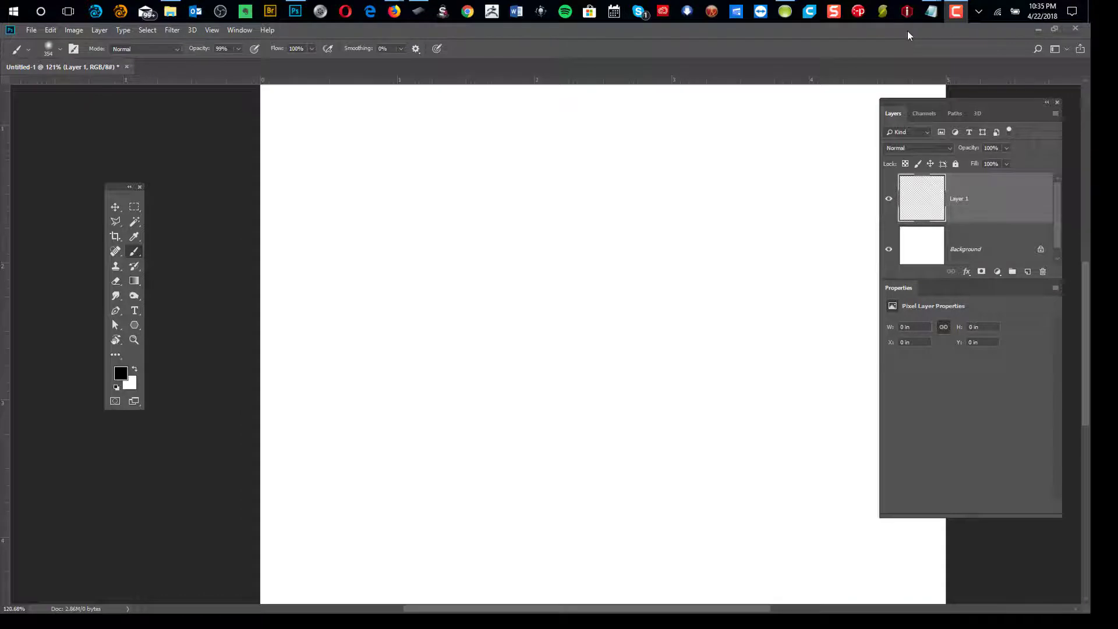
click(931, 13)
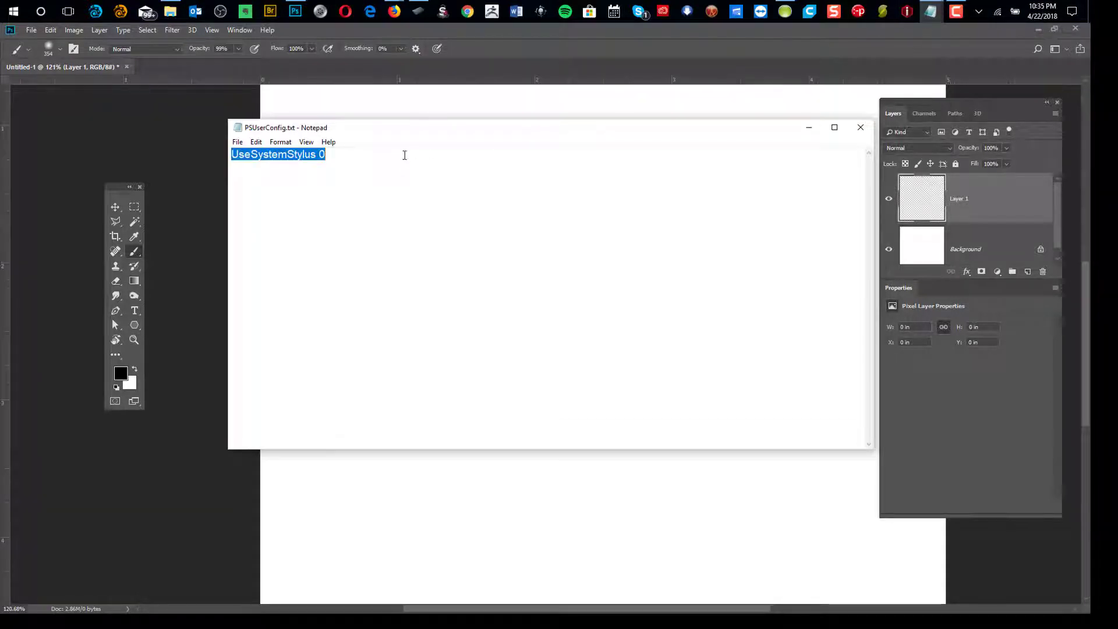
- Drag the PSUserConfig.txt Notepad window off-screen so the Untitled-1 canvas is fully visible
drag(466, 129, 397, 124)
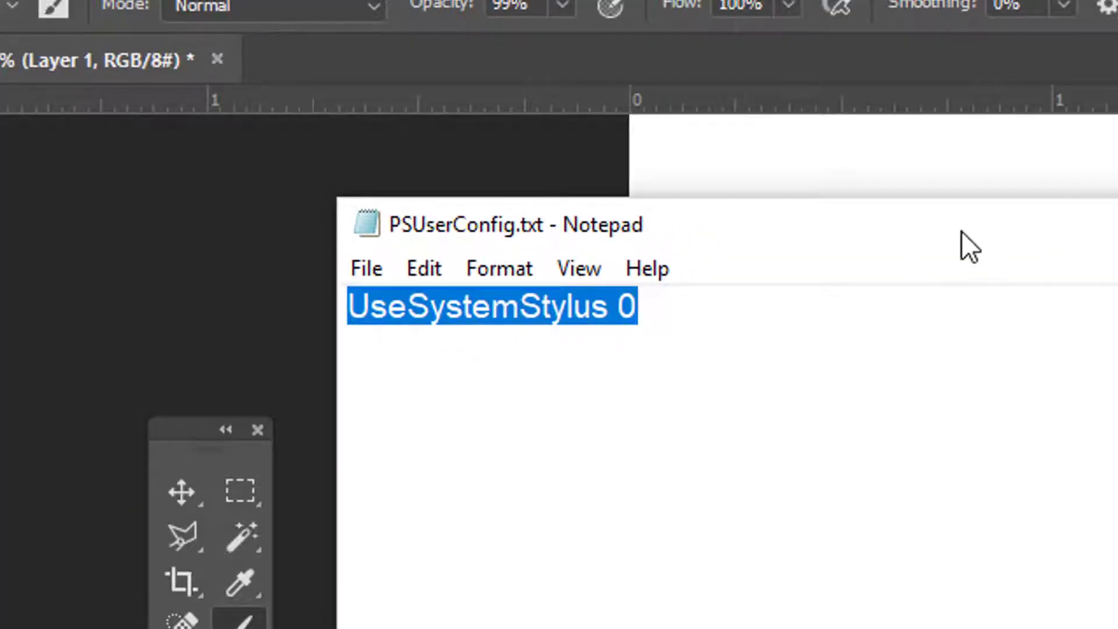
drag(962, 231, 931, 215)
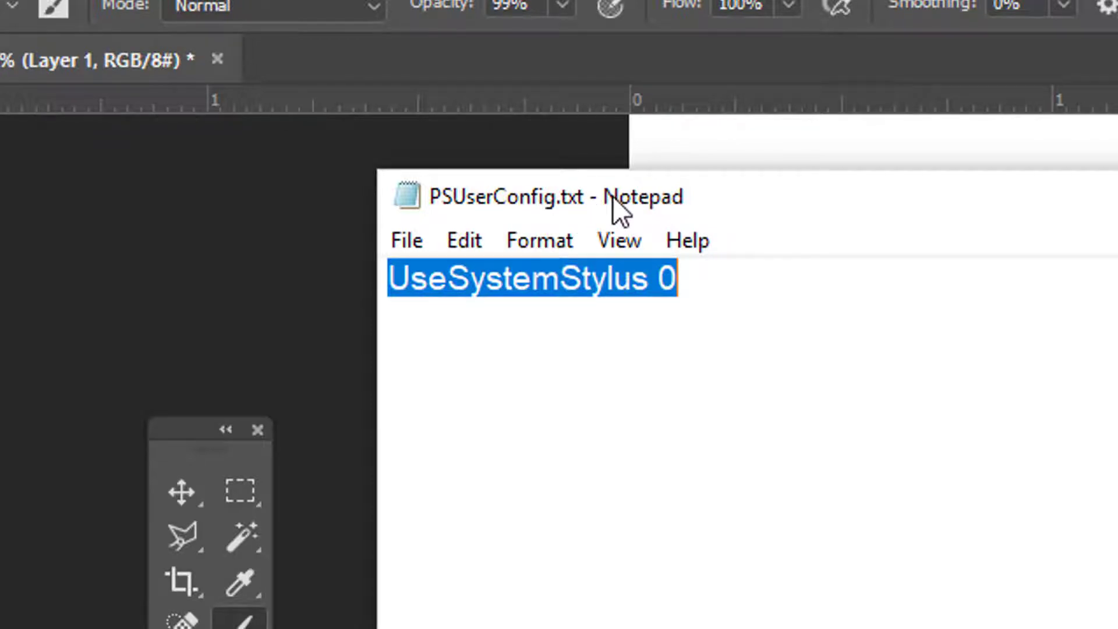
drag(979, 191, 233, 626)
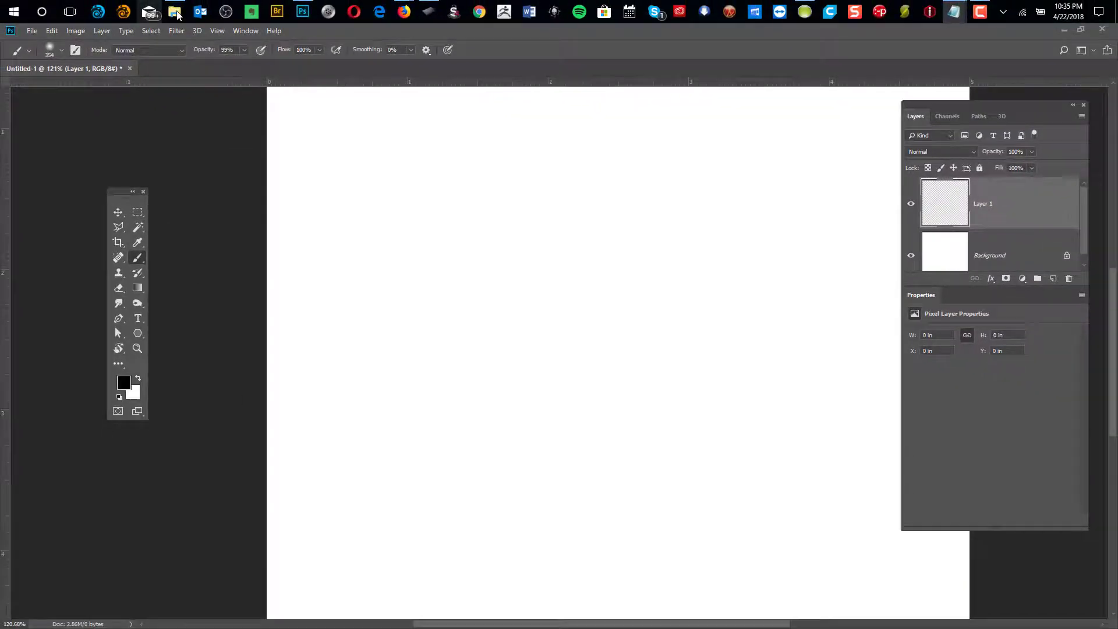
- In File Explorer, collapse the C: drive tree, select AlienwareHardDriveC (C:) and open Users
click(174, 12)
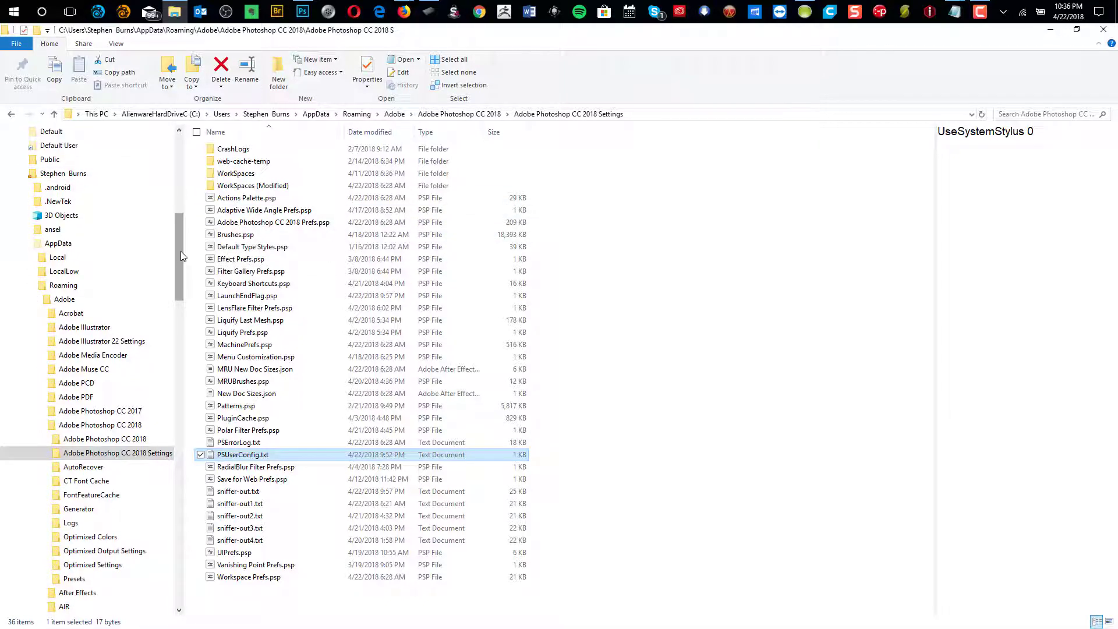
drag(184, 252, 176, 209)
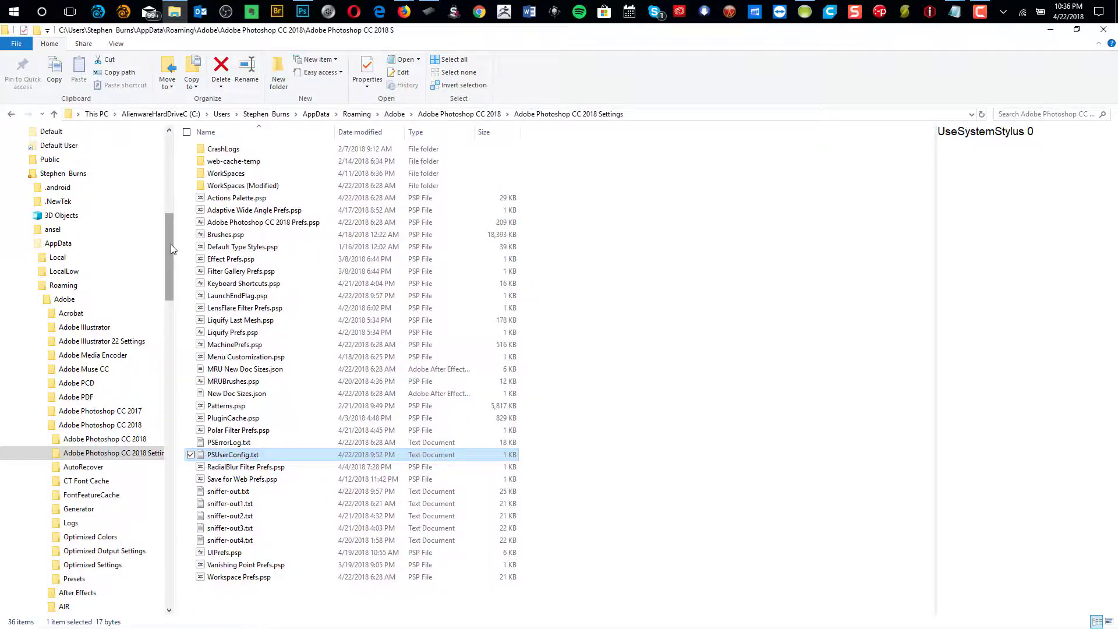
scroll(169, 246, up, 10)
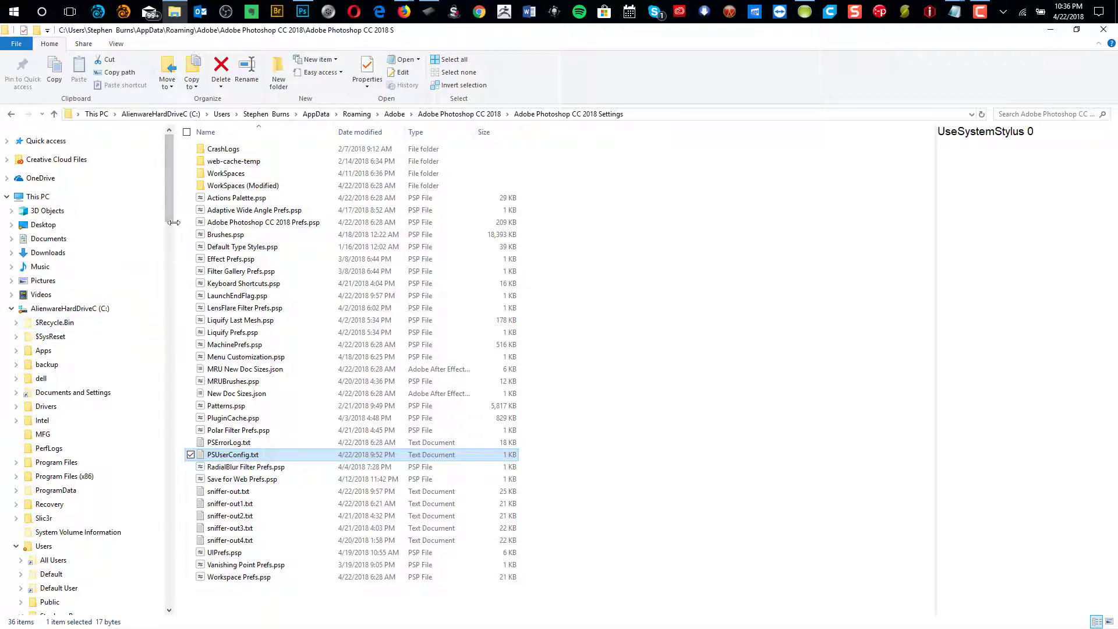
click(12, 308)
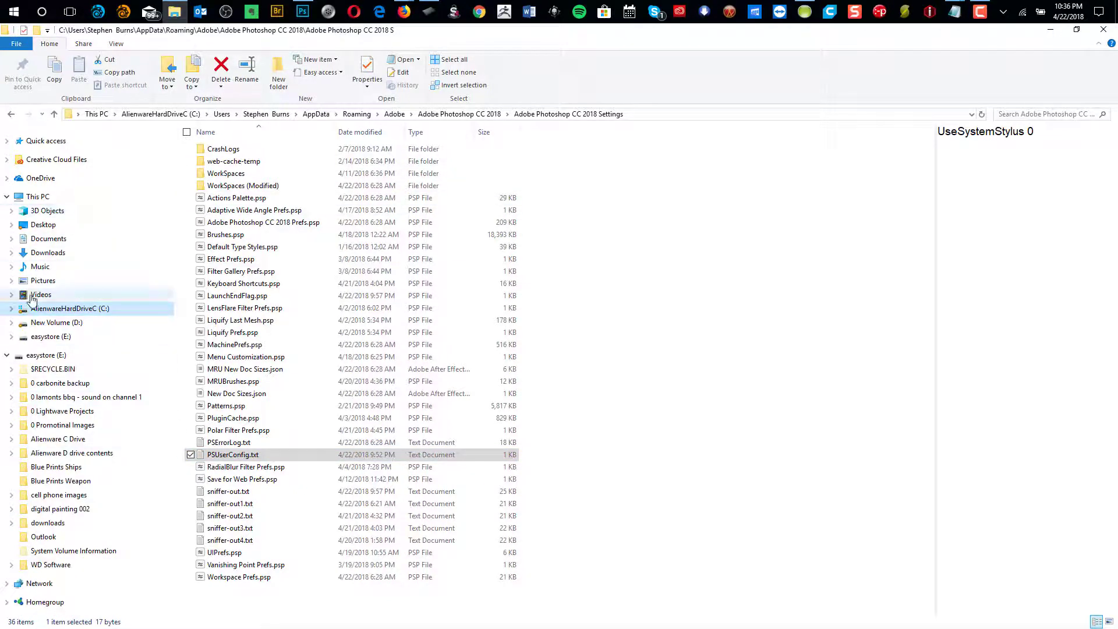
click(50, 309)
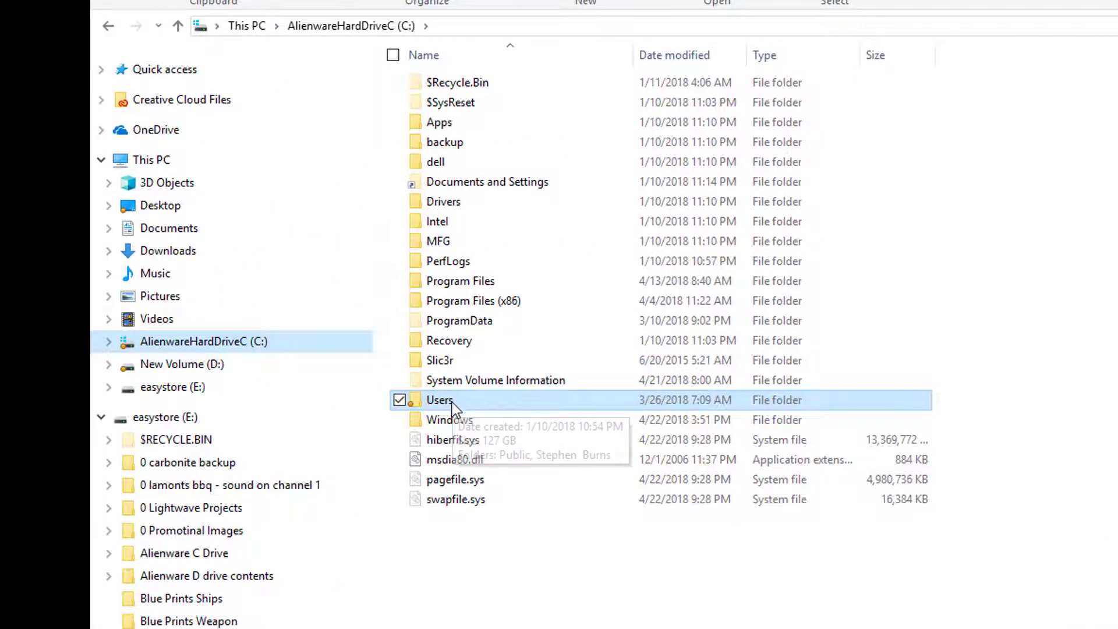
double_click(449, 403)
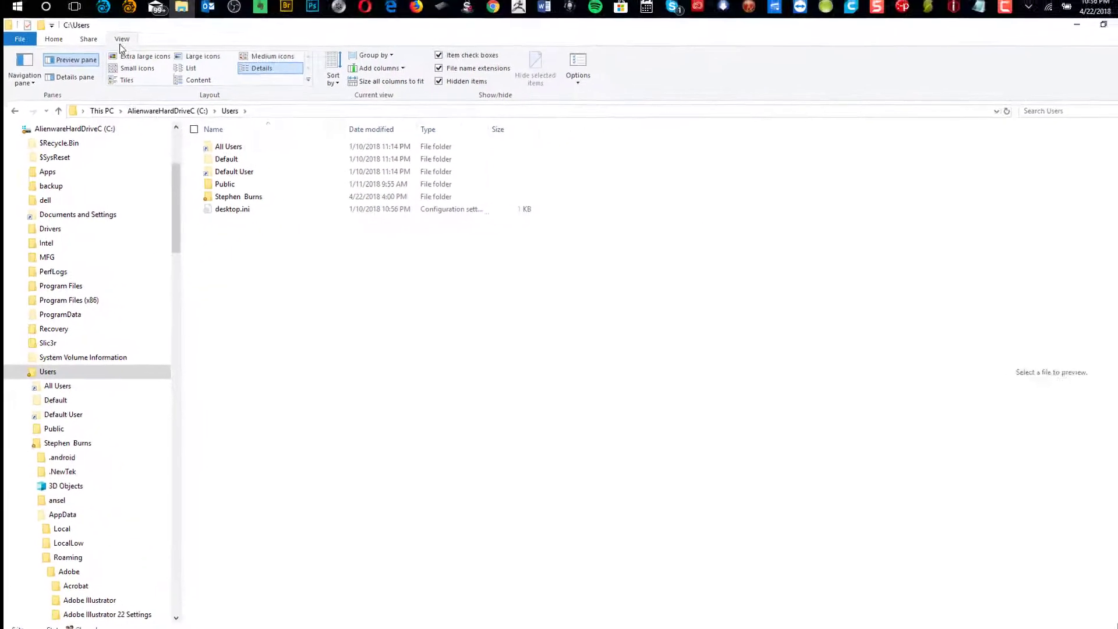
click(575, 78)
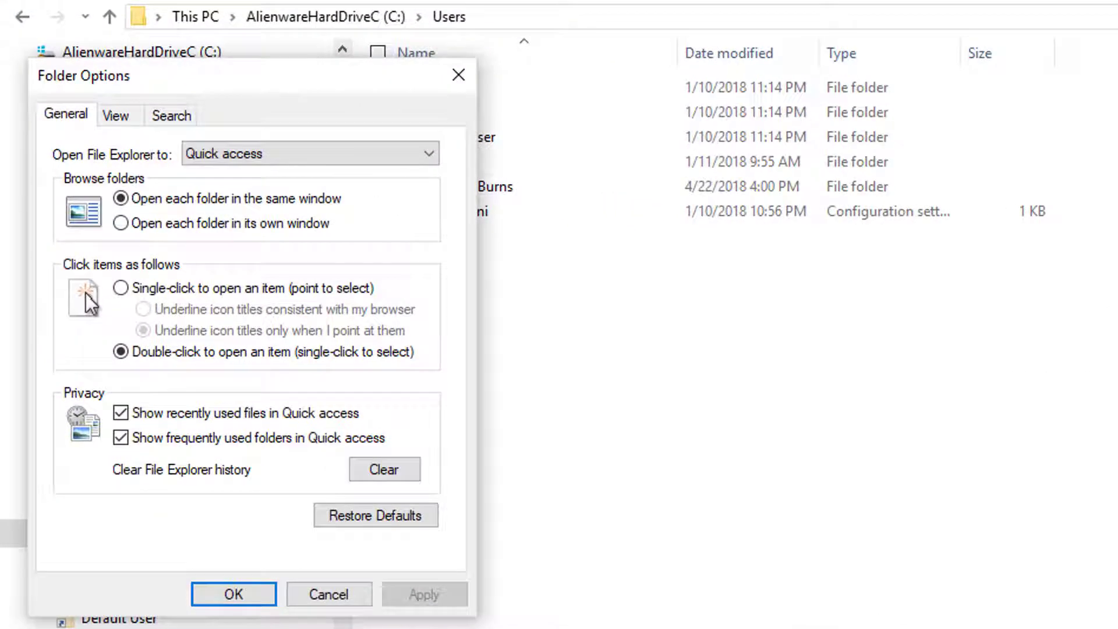
click(116, 116)
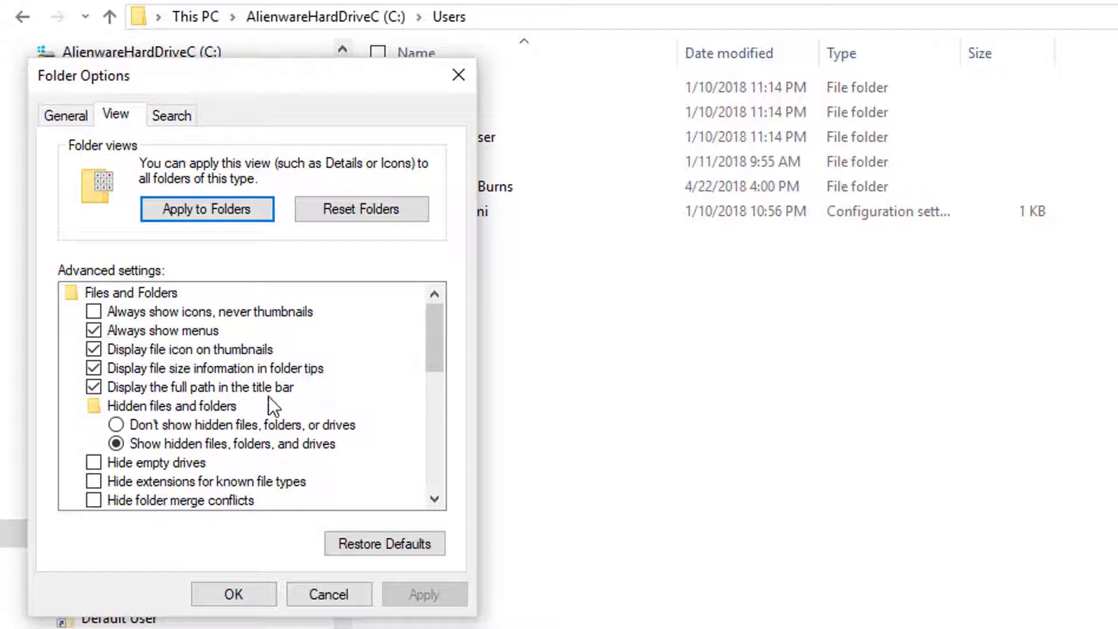
drag(439, 348, 440, 376)
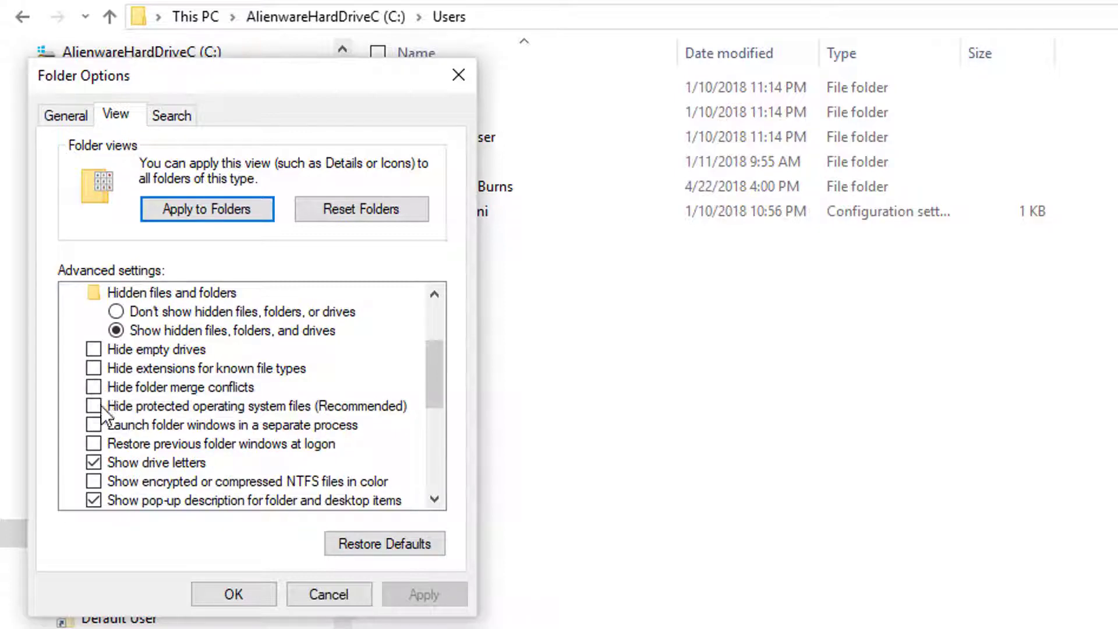
click(329, 594)
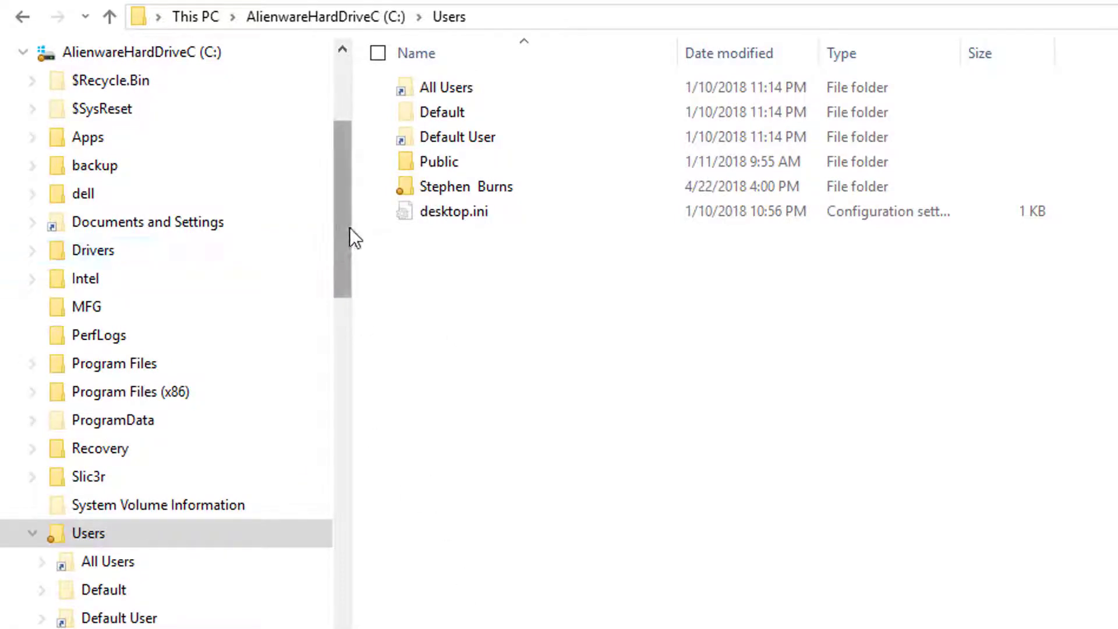
- Open the user's folder, then AppData and Roaming
scroll(342, 239, down, 1)
scroll(342, 240, down, 1)
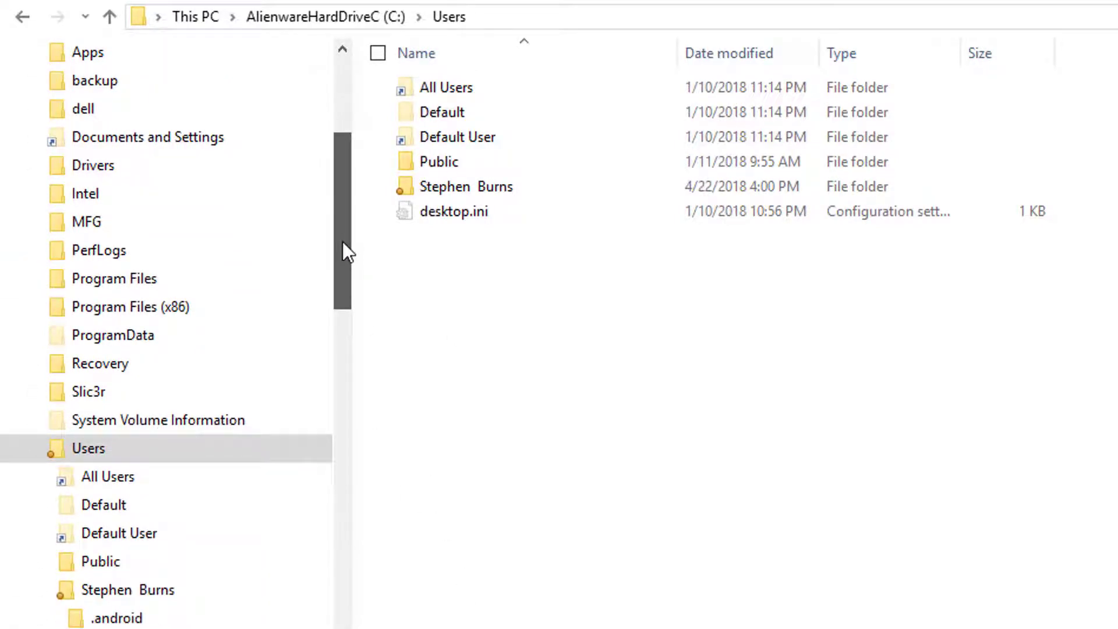
mouse_move(342, 241)
mouse_down()
mouse_move(345, 281)
mouse_move(347, 240)
mouse_up()
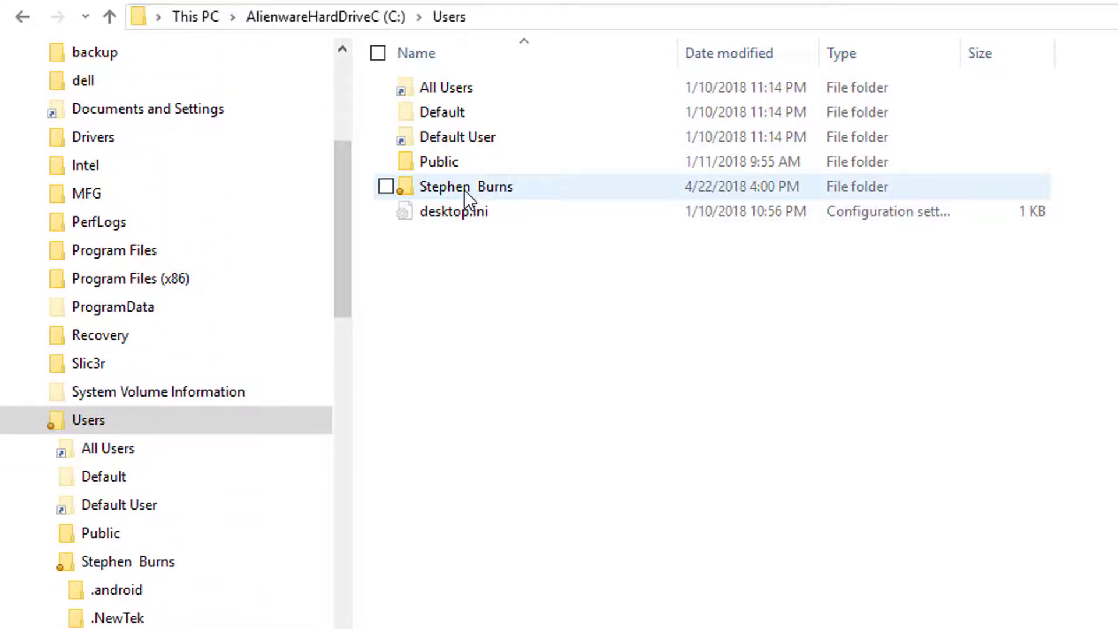
double_click(463, 190)
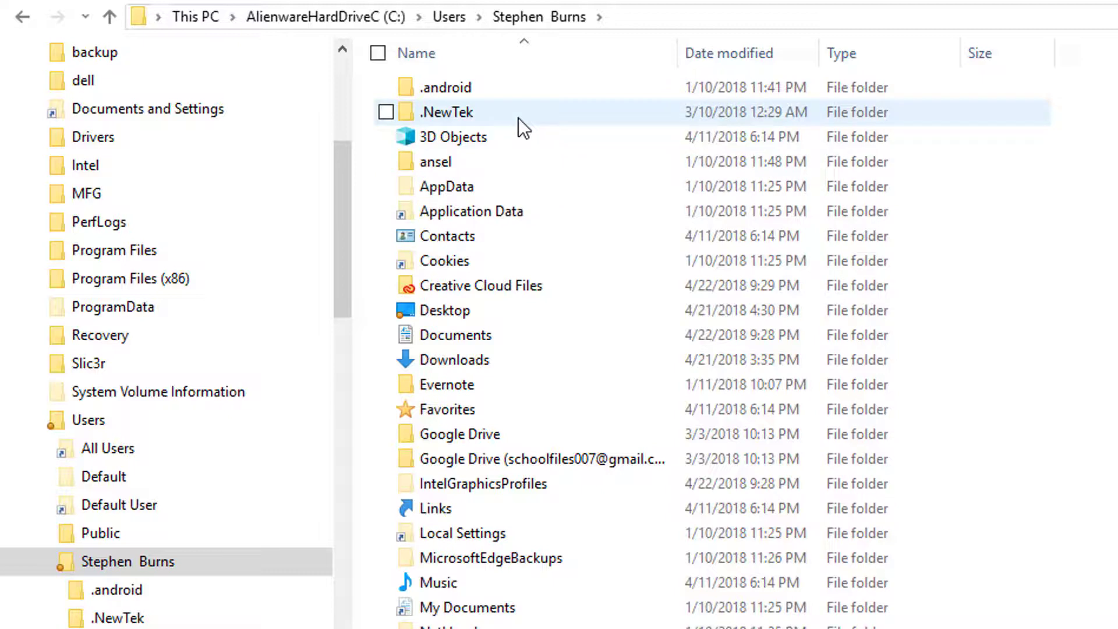
double_click(459, 186)
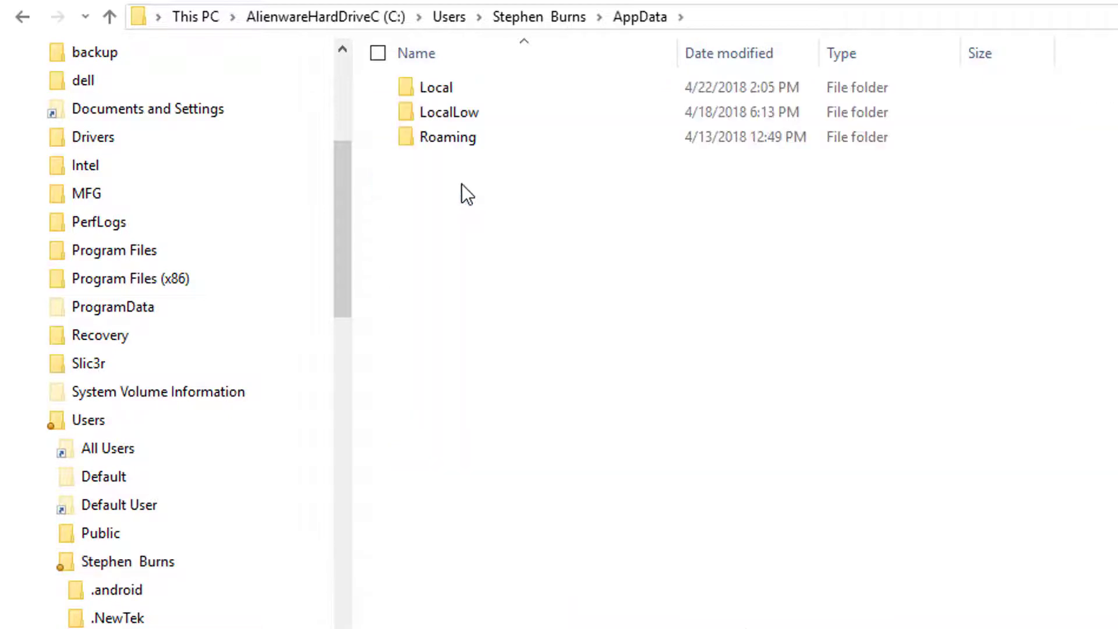
double_click(431, 137)
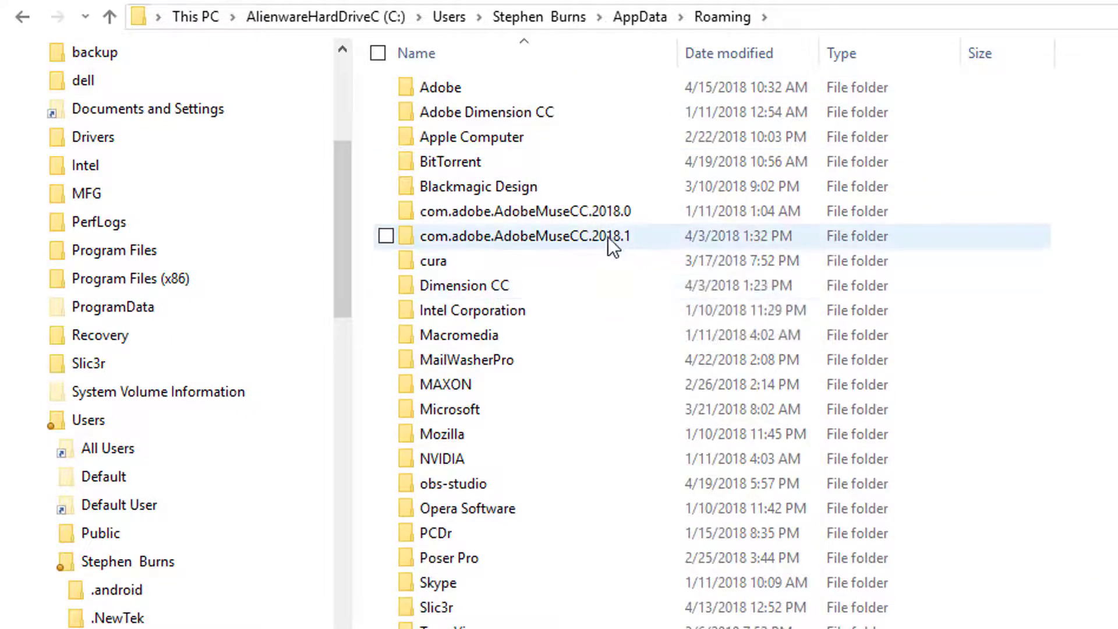
- Open Adobe > Adobe Photoshop CC 2018 > Adobe Photoshop CC 2018 Settings and select PSUserConfig.txt
double_click(441, 88)
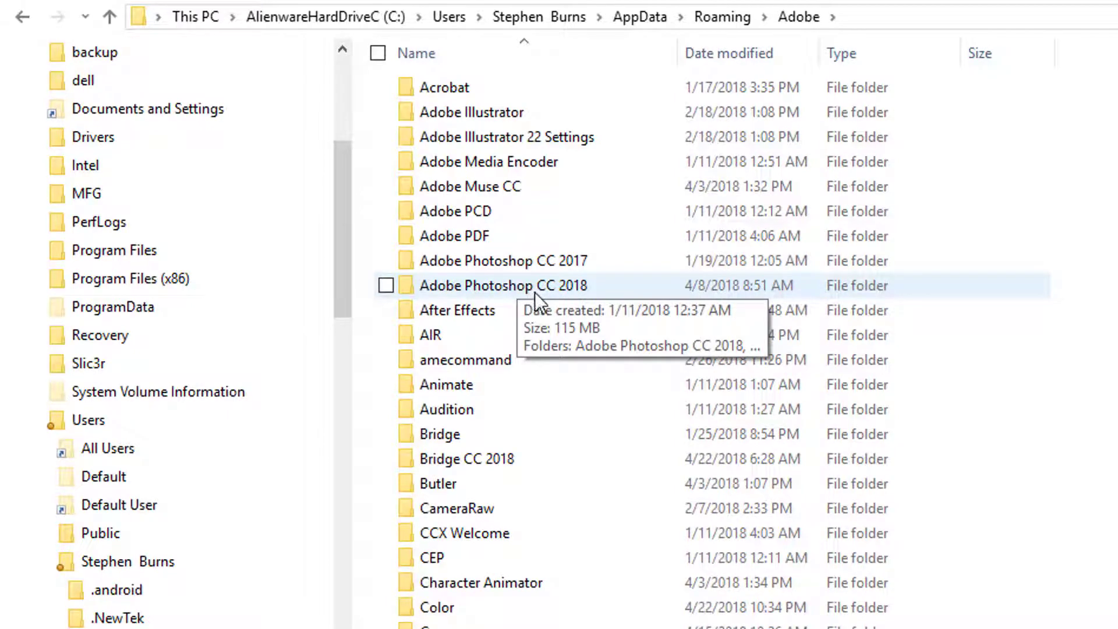
double_click(519, 287)
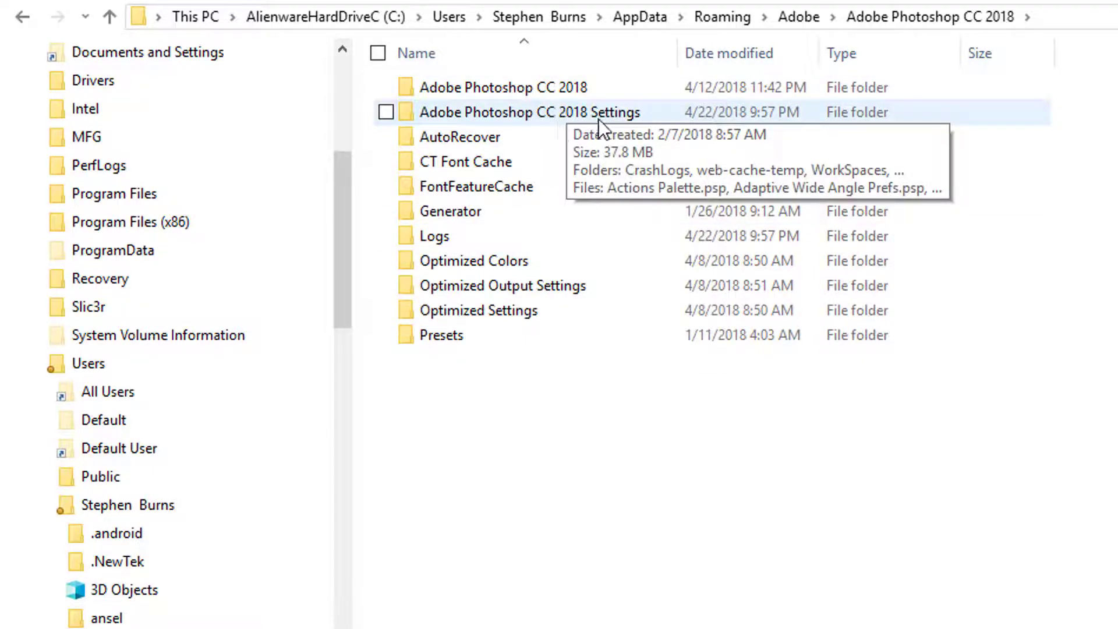
double_click(541, 113)
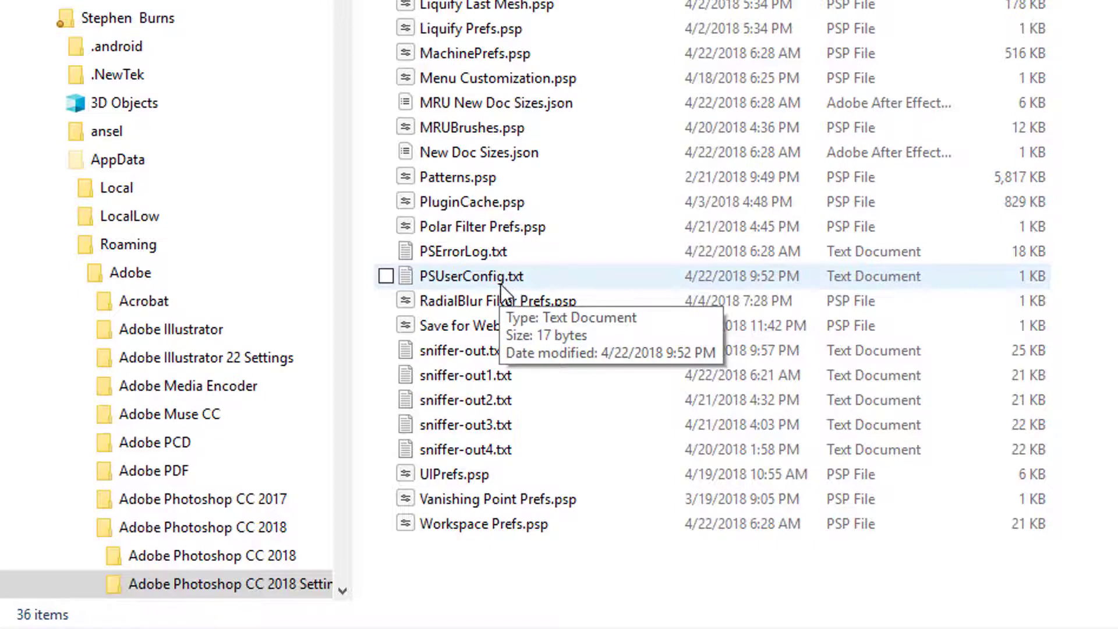
click(560, 276)
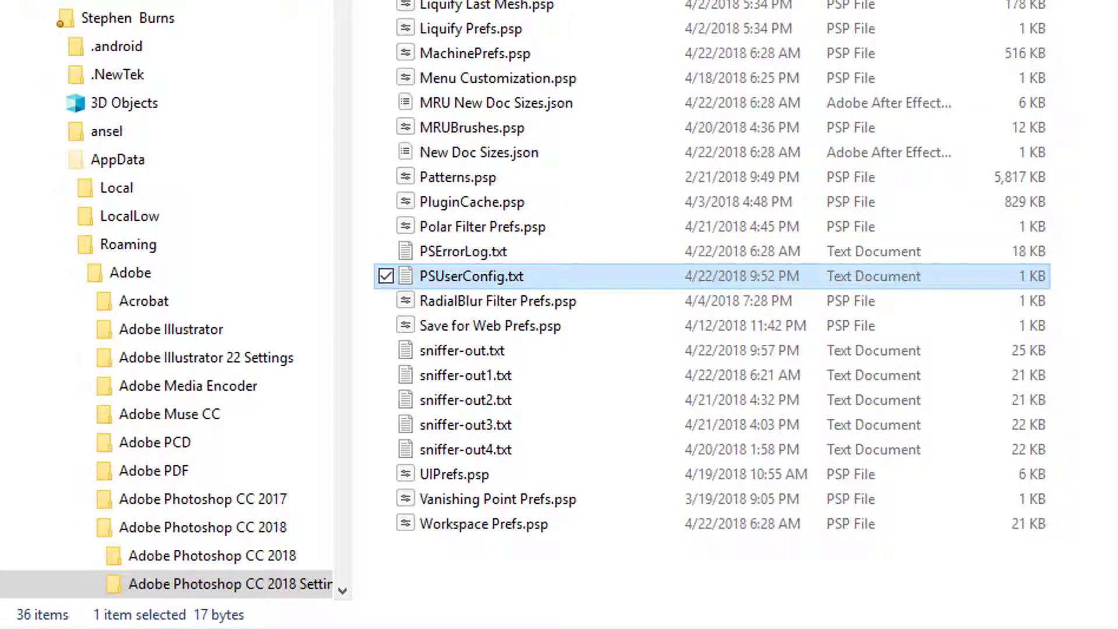
- Open PSUserConfig.txt in Notepad, save it with the line 'UseSystemStylus 0', and close Notepad
key(Return)
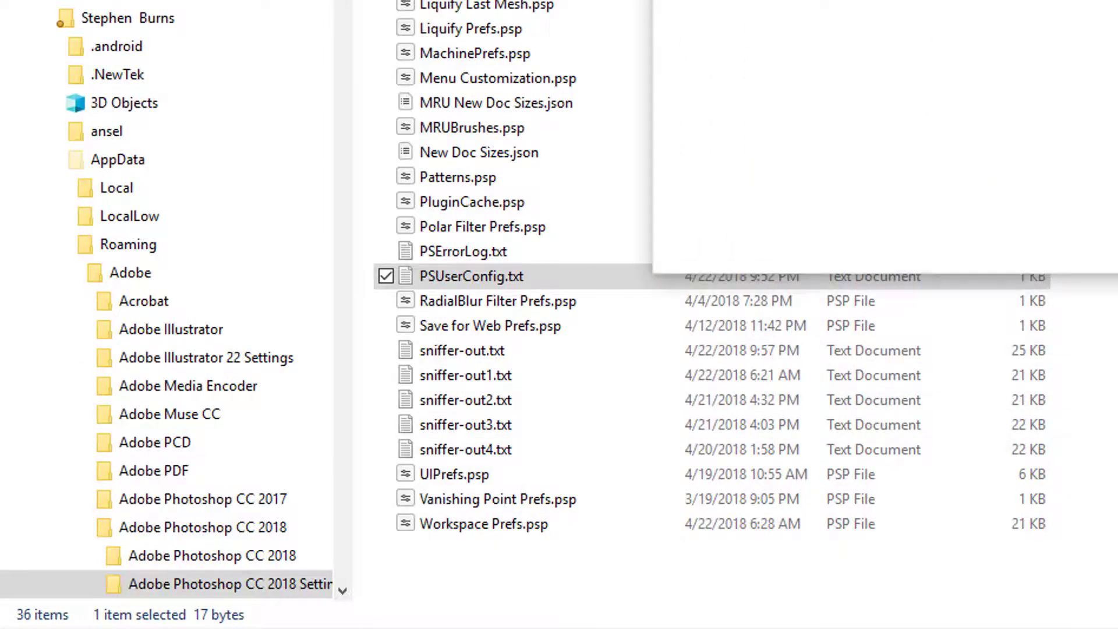
key(ctrl+a)
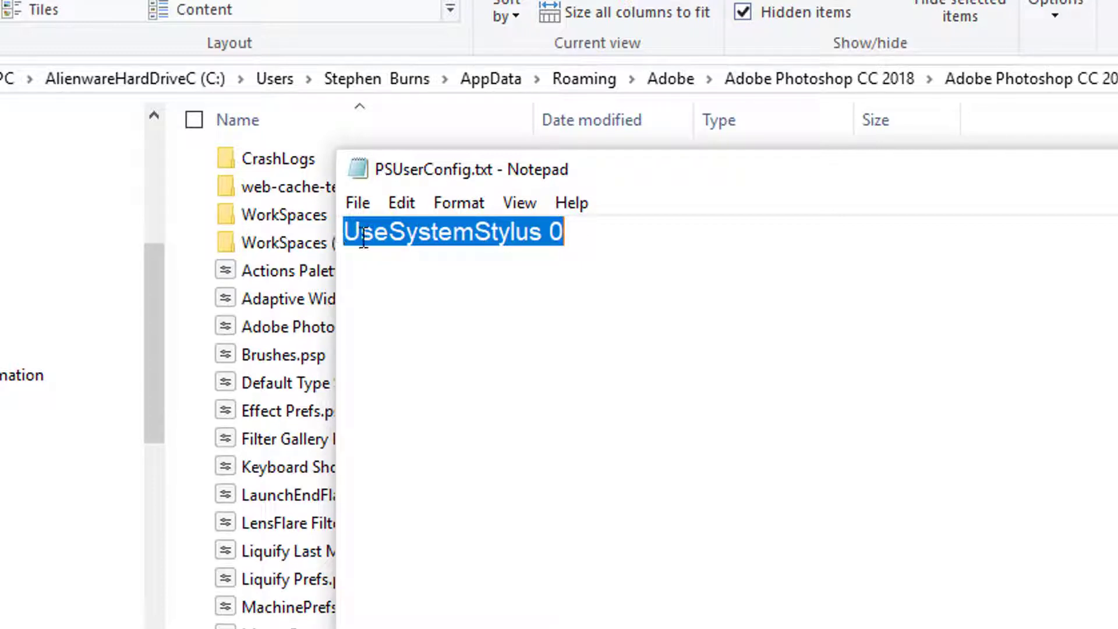
click(533, 239)
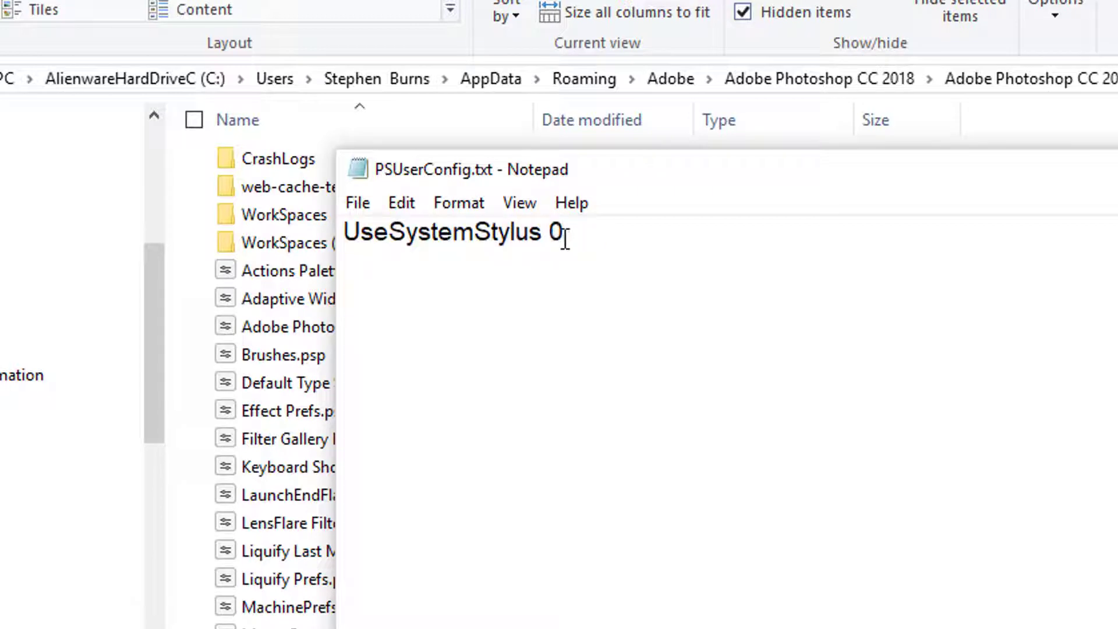
click(359, 205)
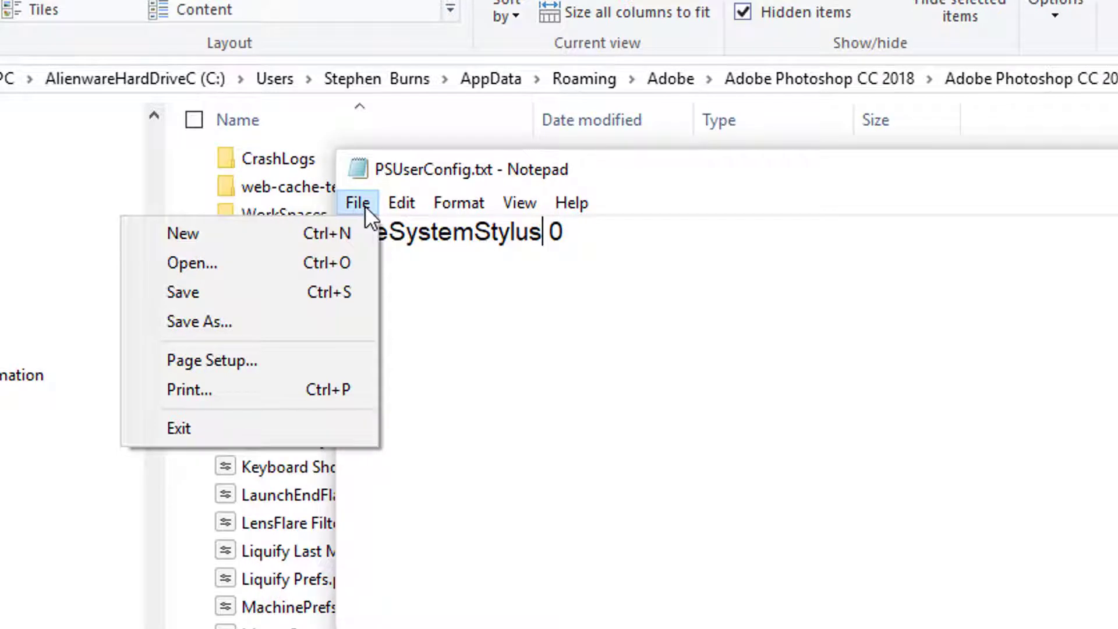
click(399, 184)
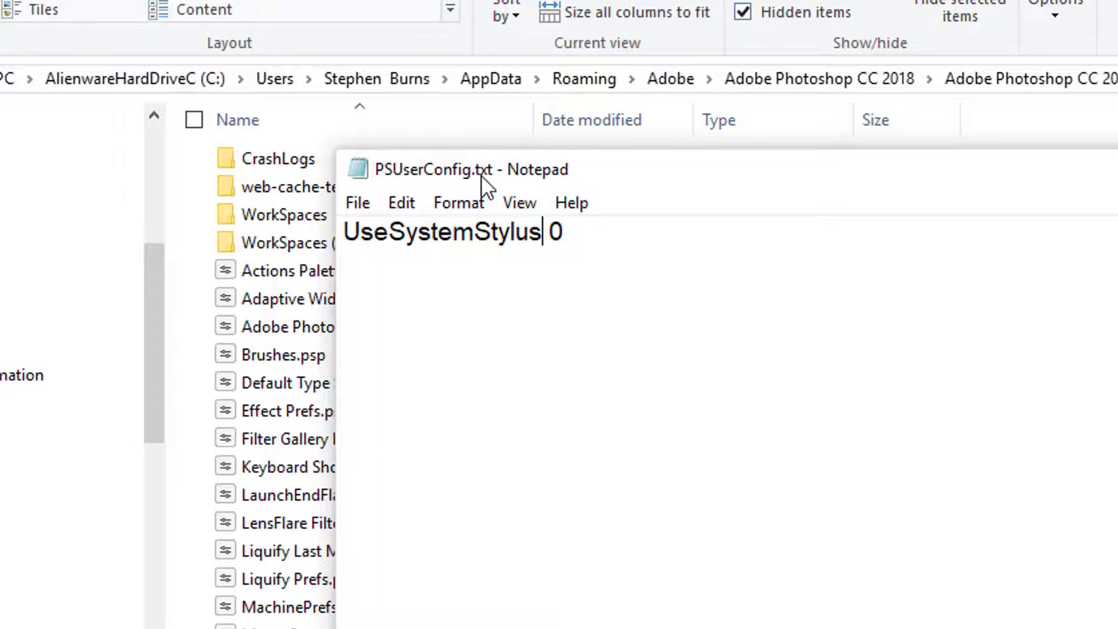
key(alt+F4)
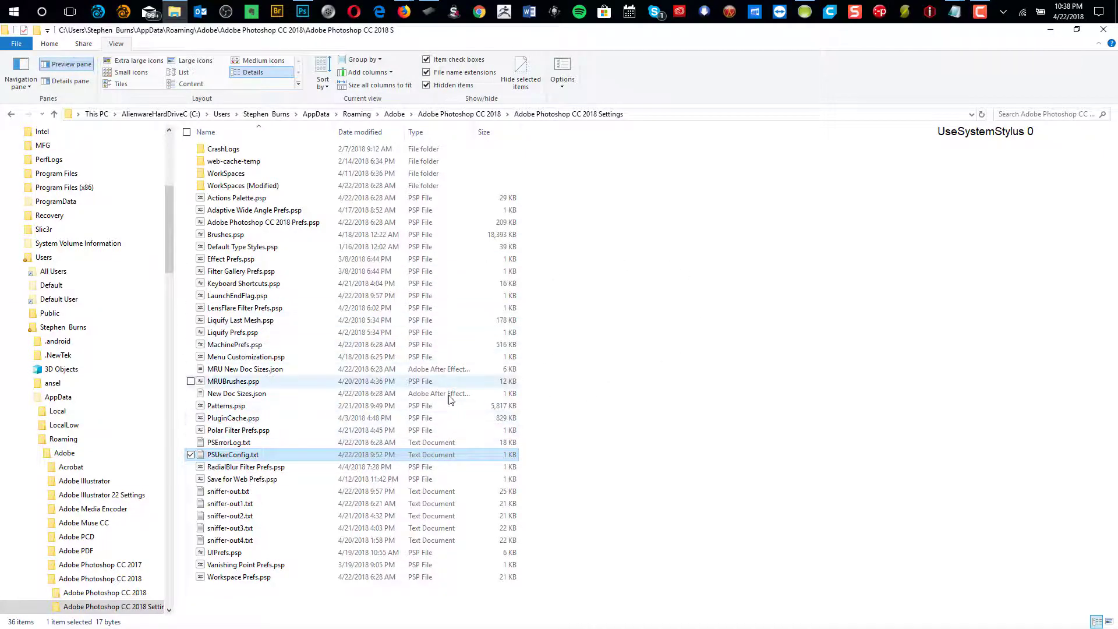
- Minimize File Explorer, move Notepad aside, and bring Photoshop to the front
click(1051, 30)
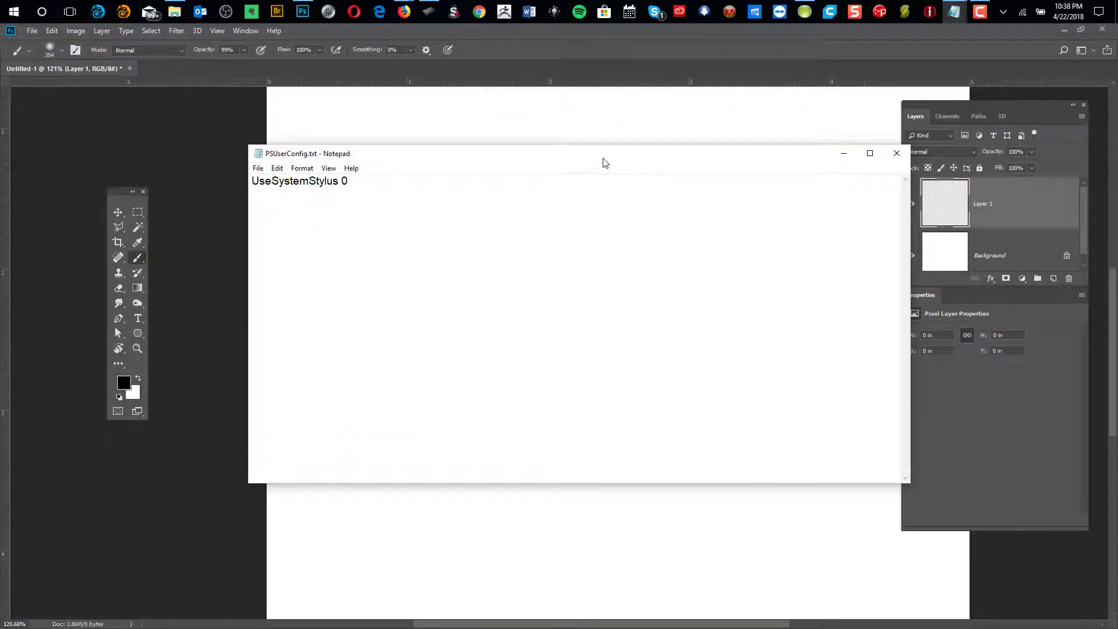
drag(622, 157, 90, 260)
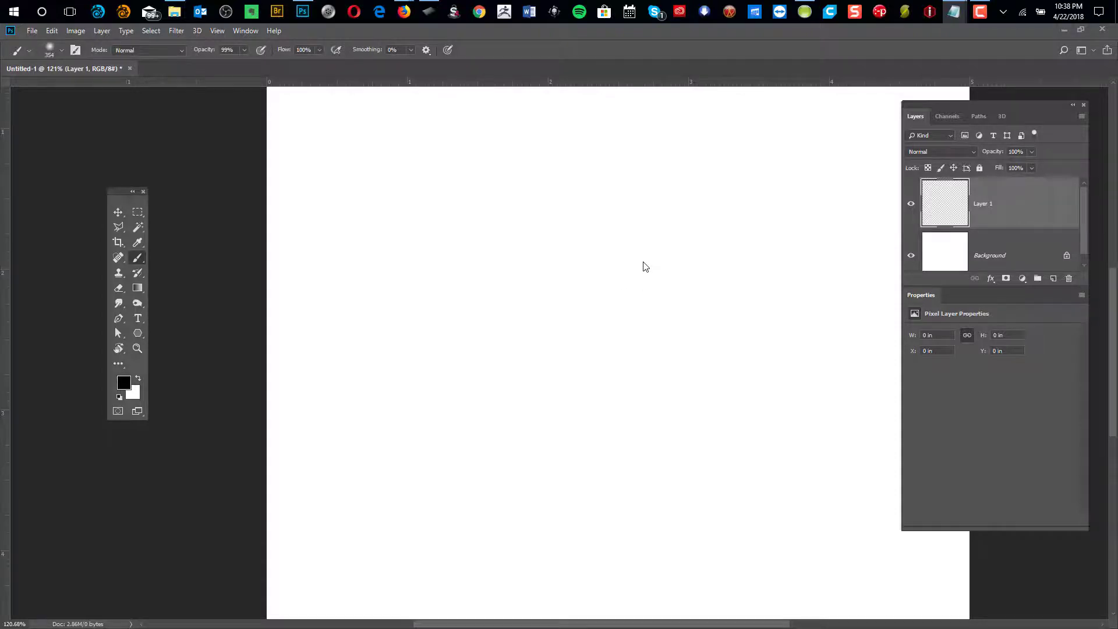
click(995, 204)
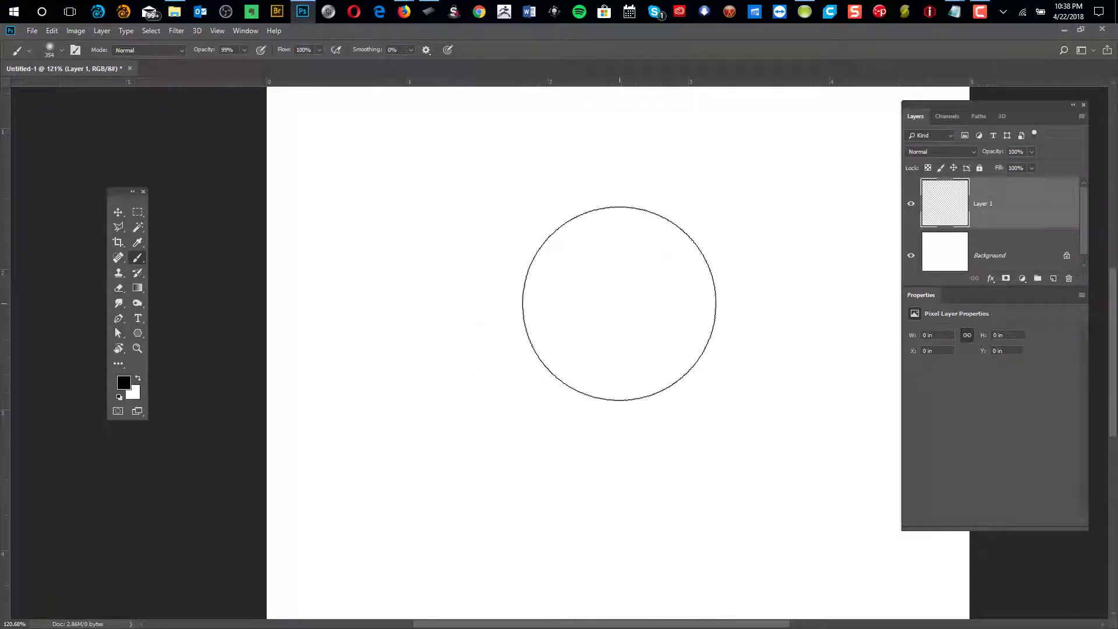
- Resize the soft black brush, test-paint a stroke on Layer 1, undo it, and switch to Firefox's Twitch page
mouse_move(598, 305)
mouse_down()
mouse_move(576, 314)
mouse_move(681, 312)
mouse_move(539, 324)
mouse_move(723, 309)
mouse_move(764, 592)
mouse_move(678, 305)
mouse_move(459, 350)
mouse_up()
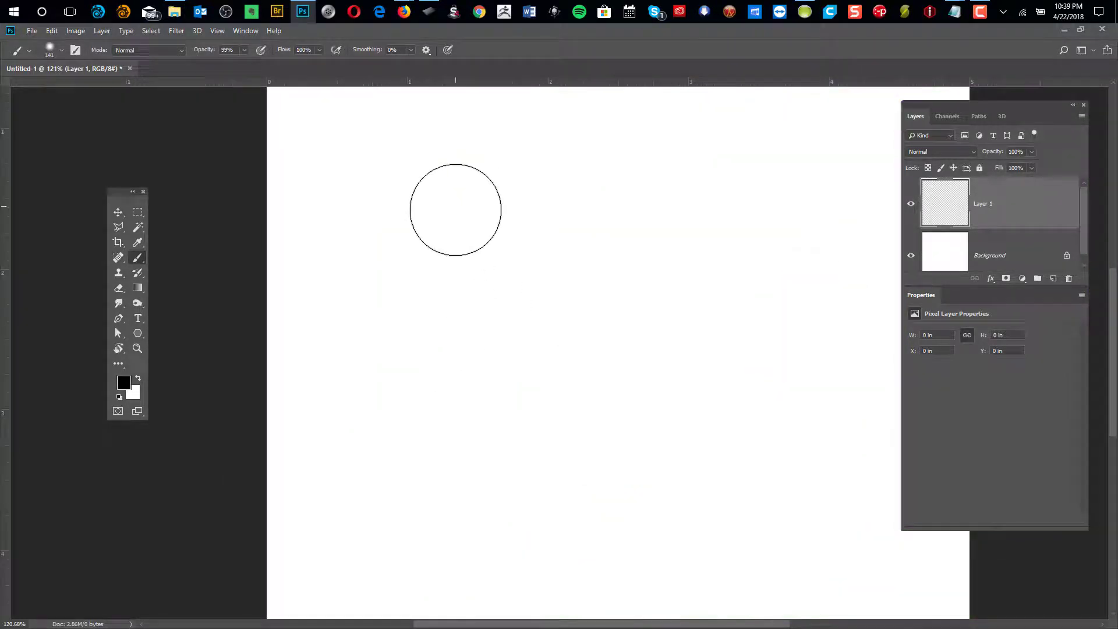
mouse_move(437, 213)
mouse_down()
mouse_move(474, 215)
mouse_move(561, 268)
mouse_move(516, 424)
mouse_move(514, 250)
mouse_move(554, 337)
mouse_move(553, 444)
mouse_move(454, 379)
mouse_move(429, 447)
mouse_move(337, 221)
mouse_move(823, 403)
mouse_move(644, 245)
mouse_move(534, 511)
mouse_move(791, 539)
mouse_move(404, 294)
mouse_move(476, 214)
mouse_move(692, 206)
mouse_move(698, 240)
mouse_up()
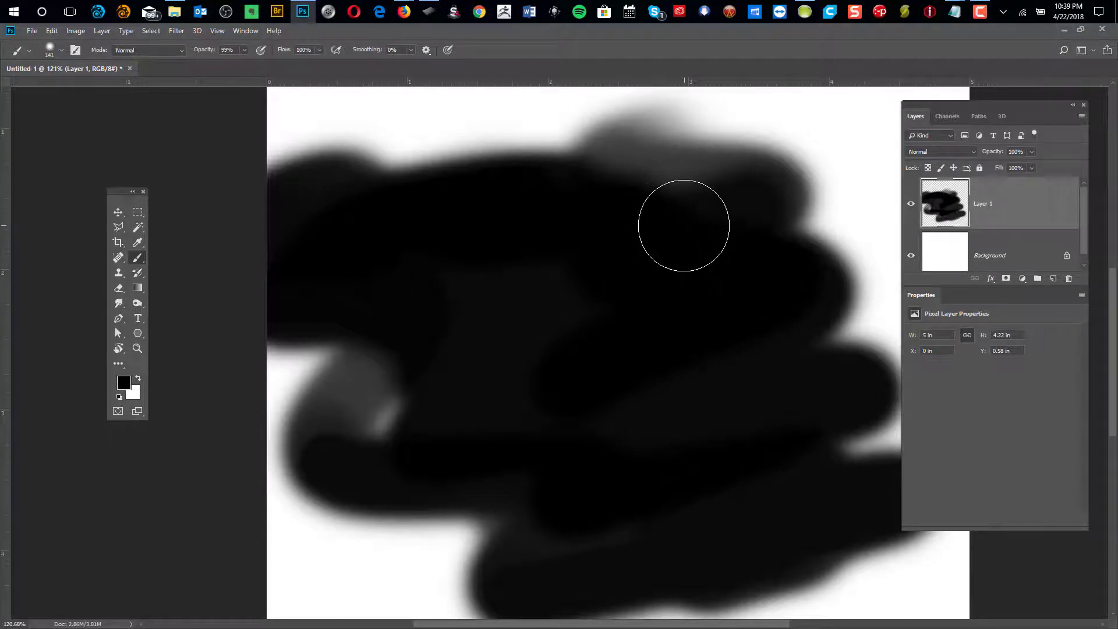
key(ctrl+z)
mouse_move(397, 17)
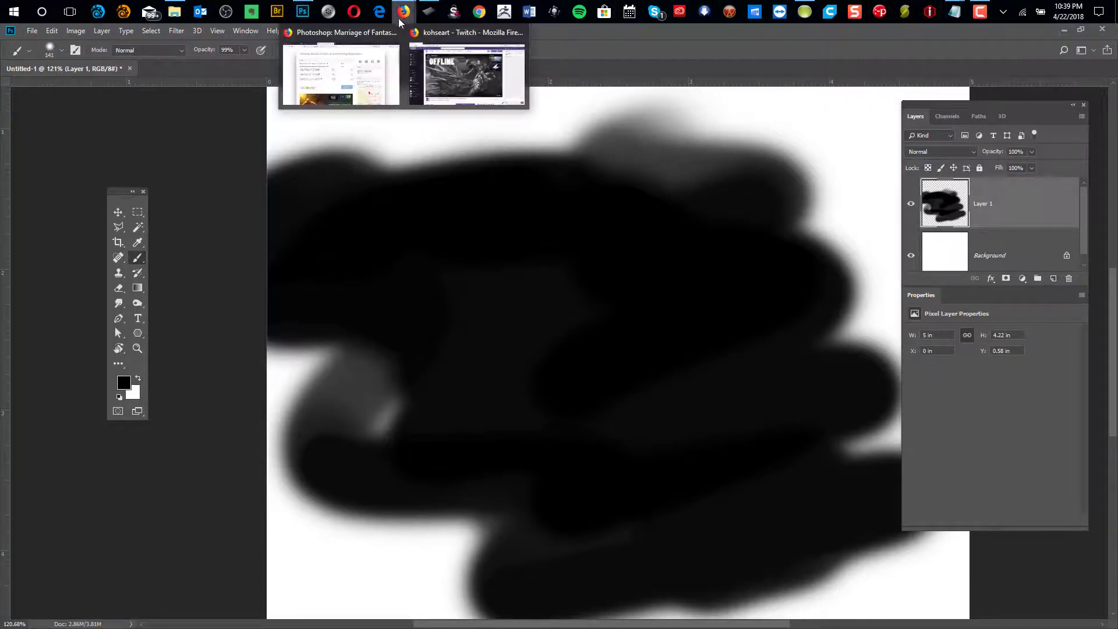
click(460, 64)
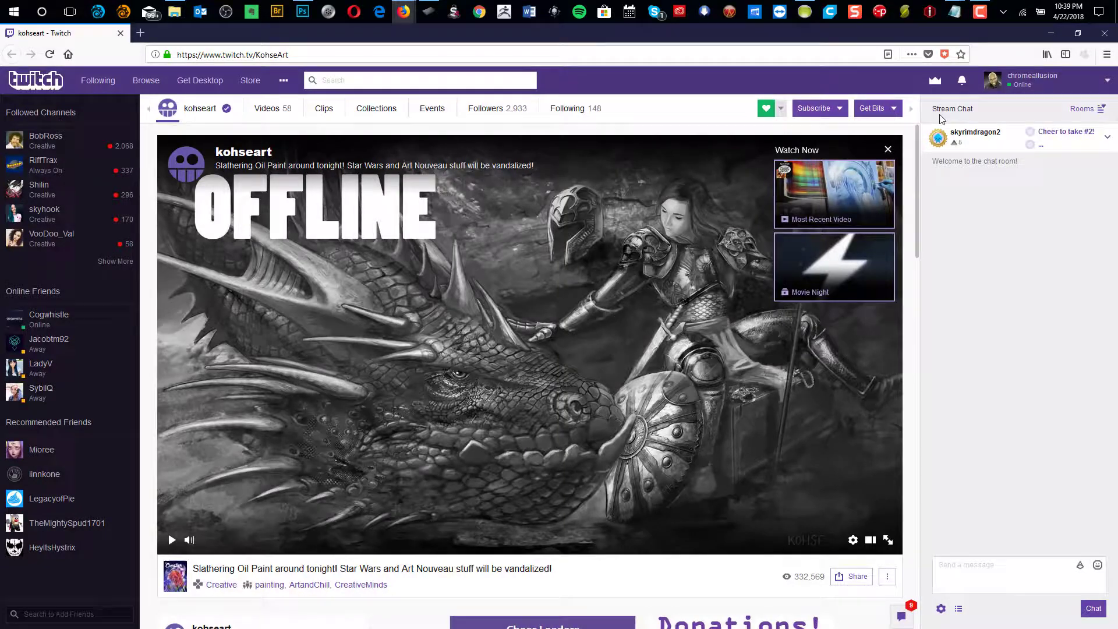